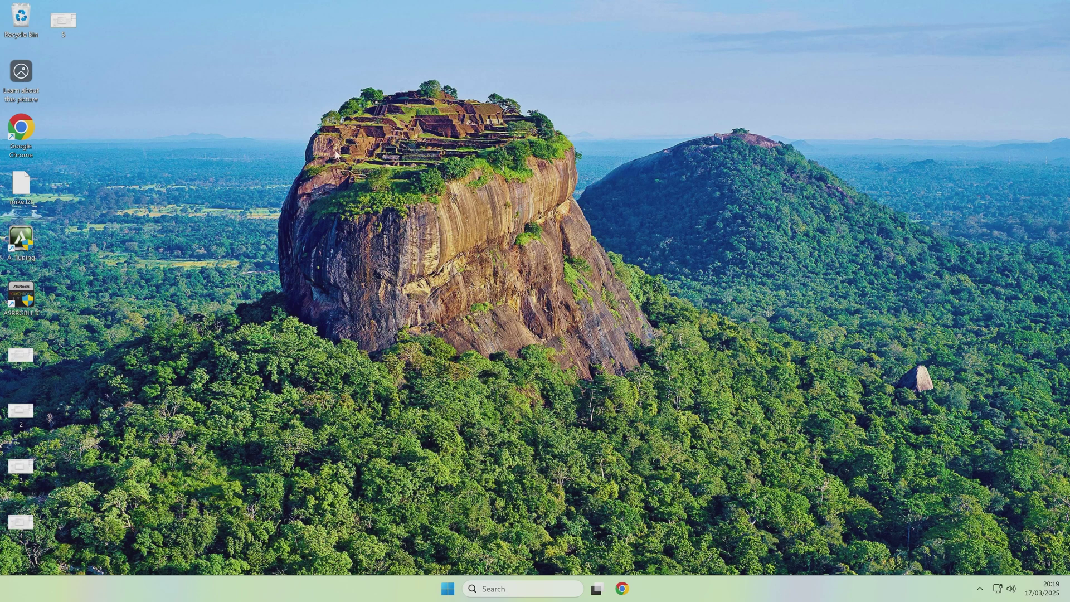
Search 'task' from the Start menu and launch Task Scheduler
{"action": "left_click", "coordinate": [976, 590]}
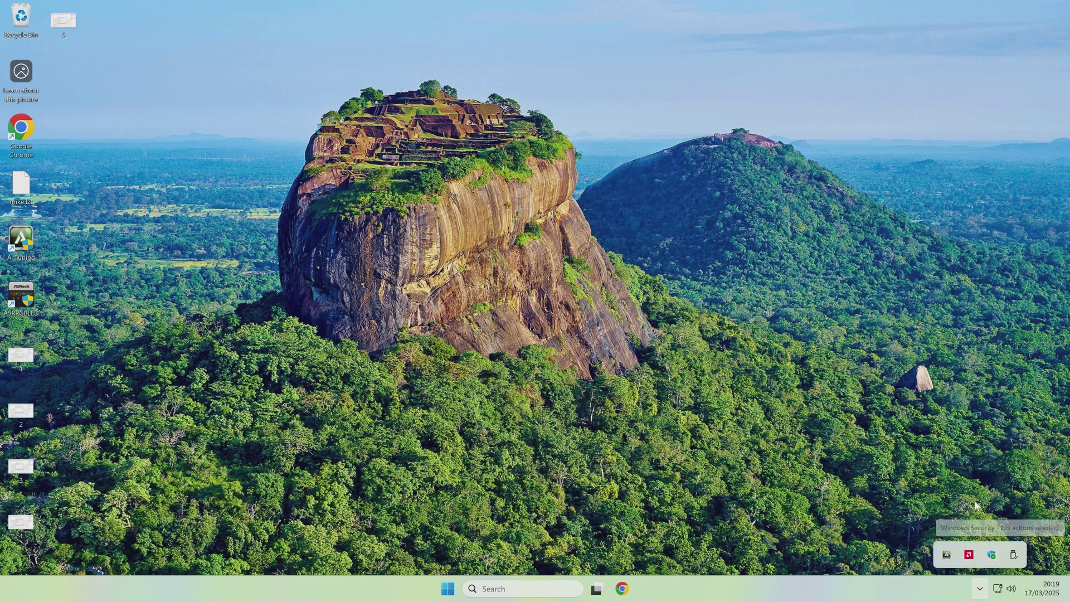
{"action": "left_click", "coordinate": [862, 419]}
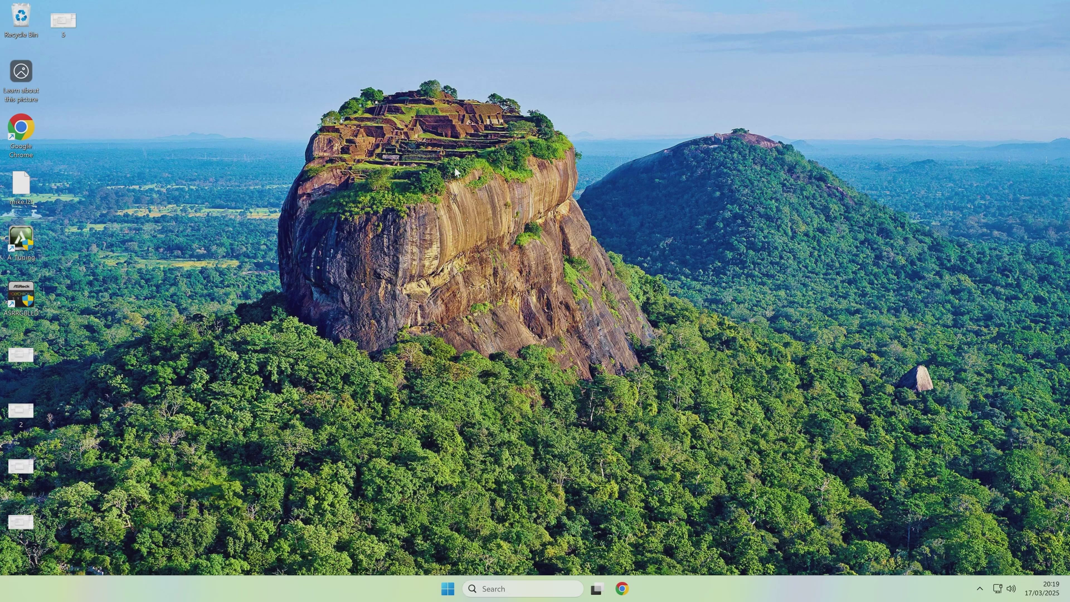
{"action": "left_click", "coordinate": [447, 591]}
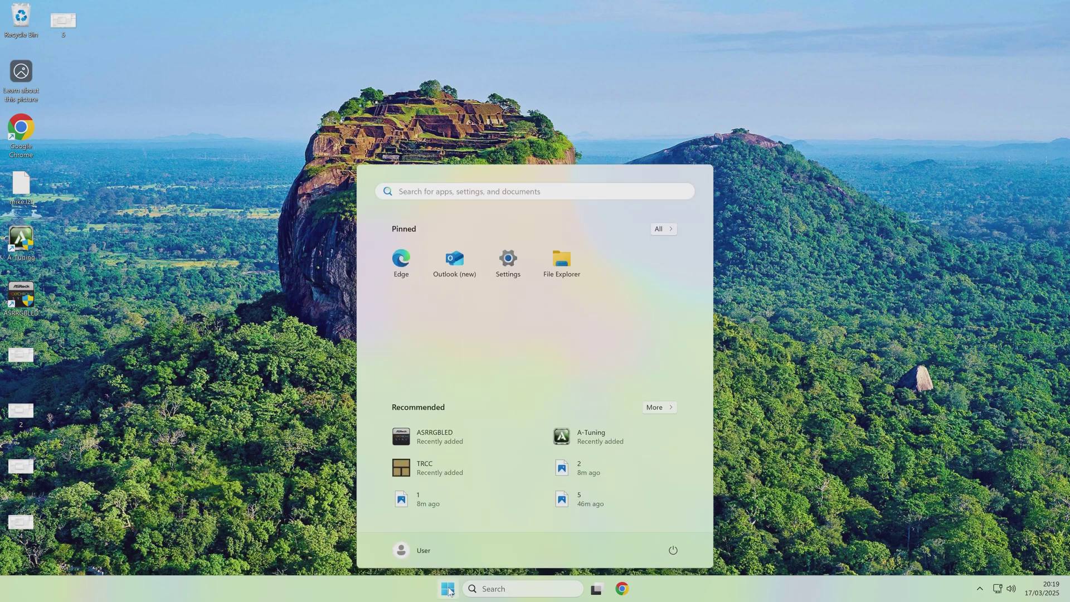
{"action": "type", "text": "task"}
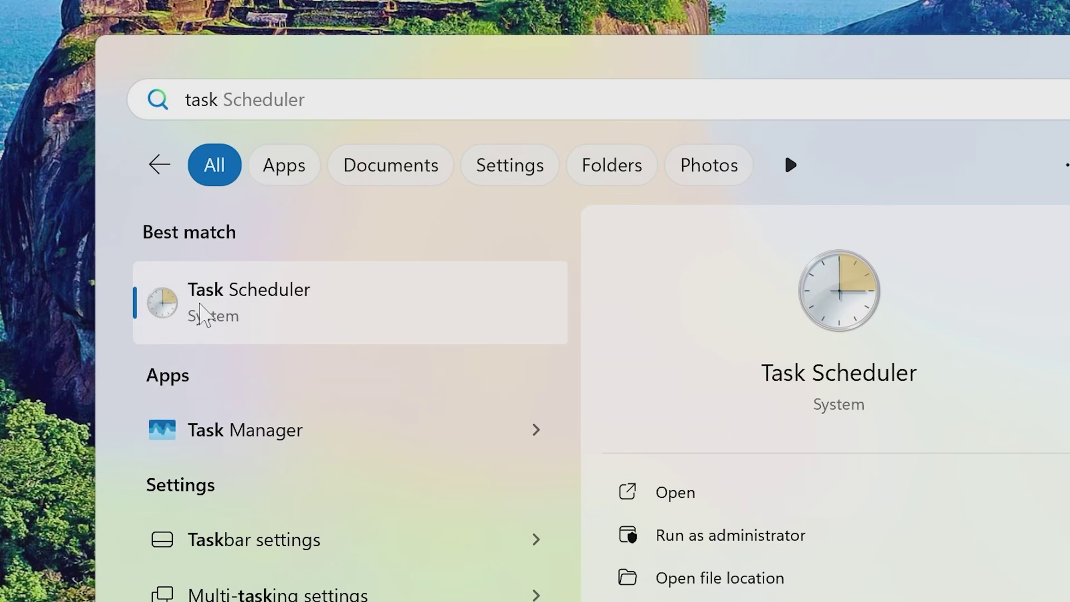
{"action": "left_click", "coordinate": [200, 307]}
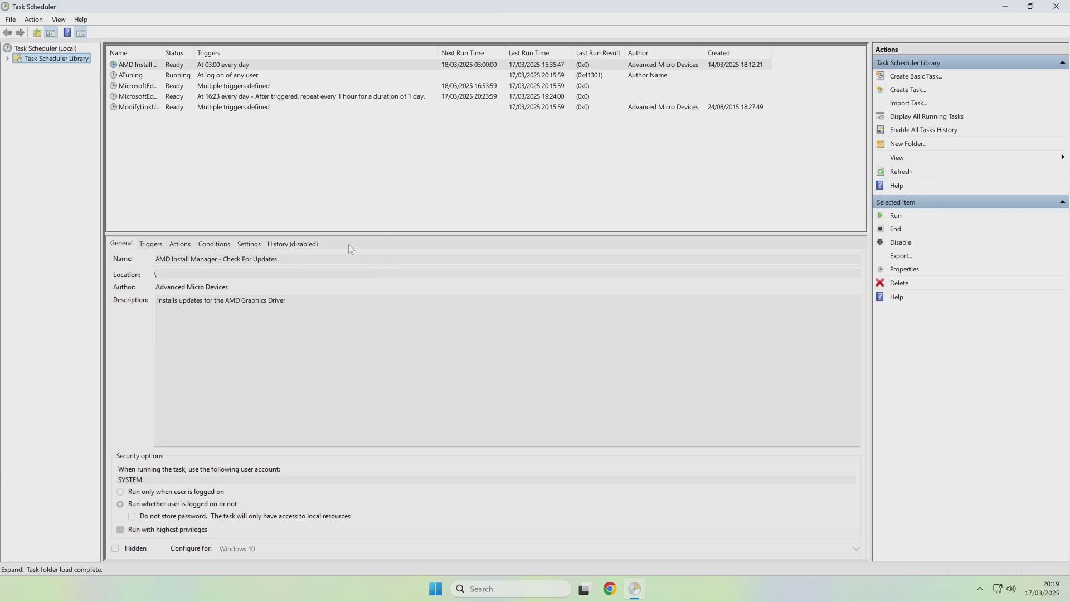
Add a folder named TRCC under Task Scheduler Library, select it, and begin a new task
{"action": "left_click", "coordinate": [7, 59]}
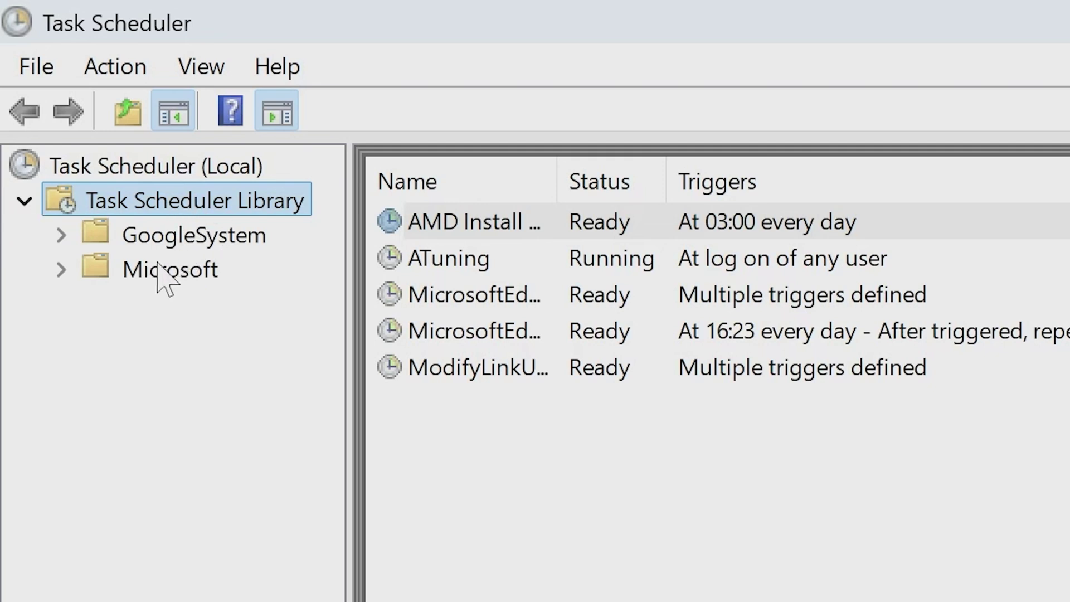
{"action": "right_click", "coordinate": [158, 210]}
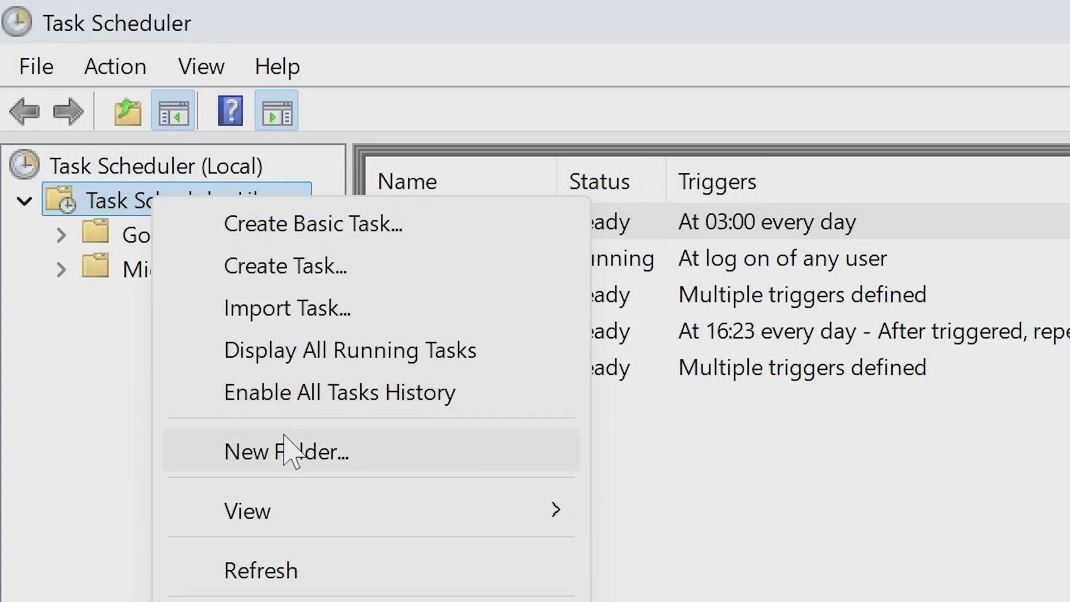
{"action": "left_click", "coordinate": [285, 452]}
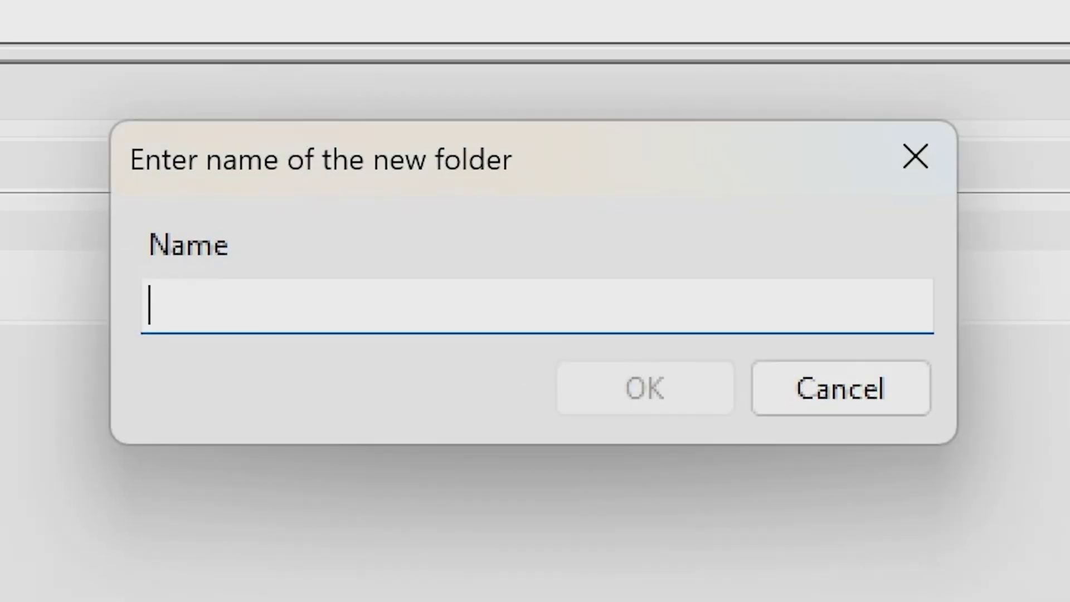
{"action": "type", "text": "TRCC"}
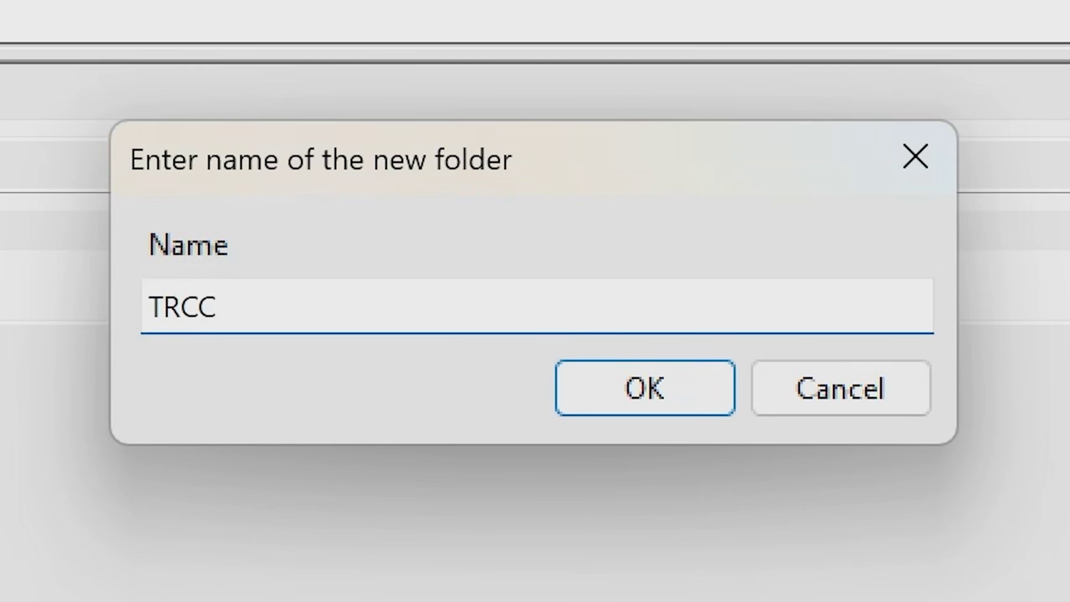
{"action": "left_click", "coordinate": [632, 399]}
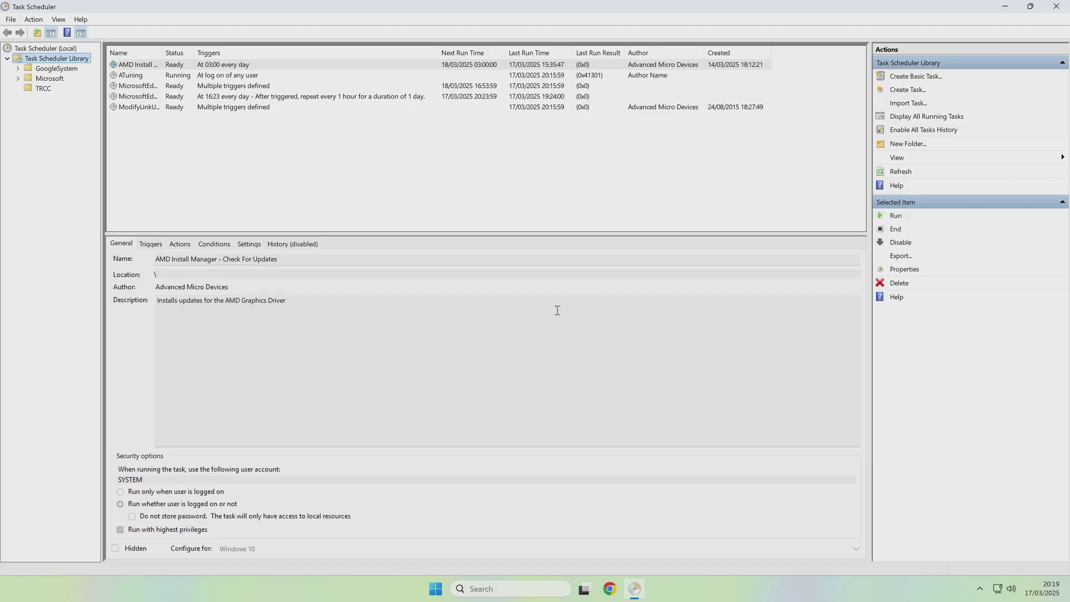
{"action": "left_click", "coordinate": [43, 89]}
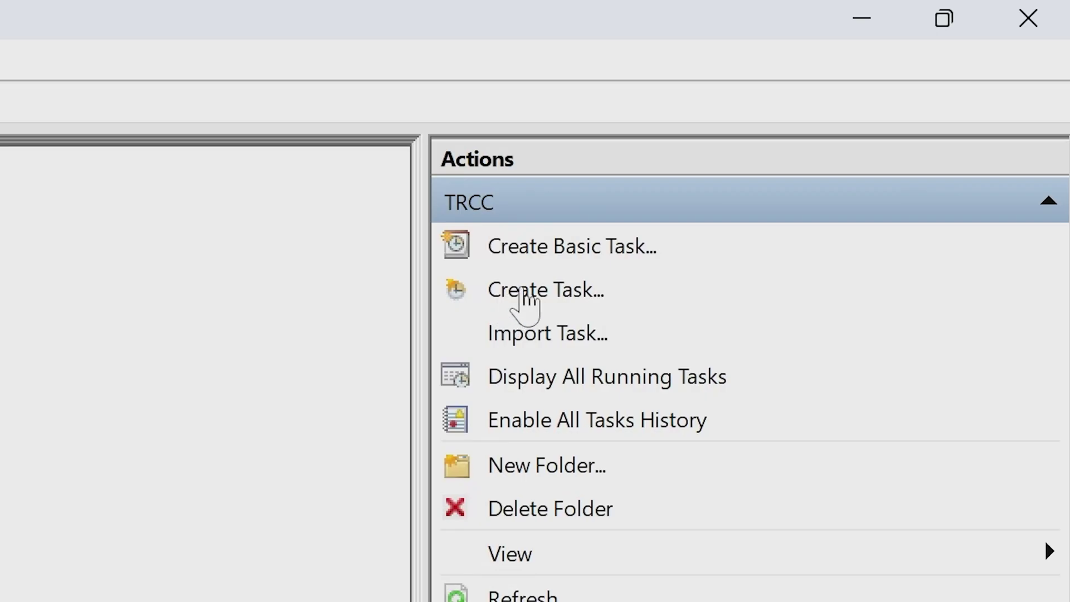
{"action": "left_click", "coordinate": [524, 301]}
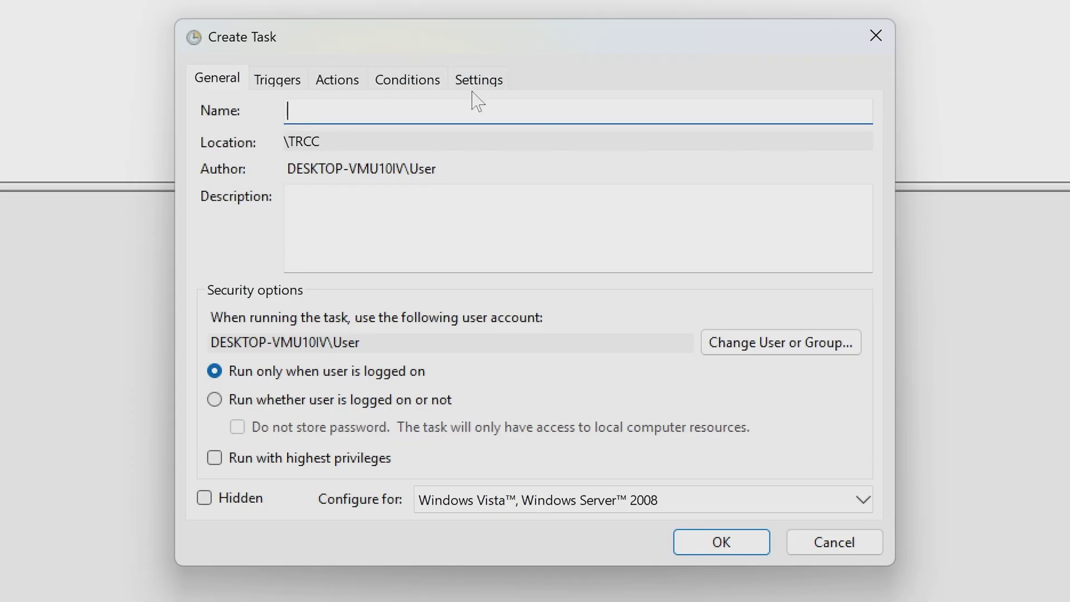
Name the task 'TRCC UAC skip', configured for Windows 10 with highest privileges
{"action": "type", "text": "TRCC UAC skip"}
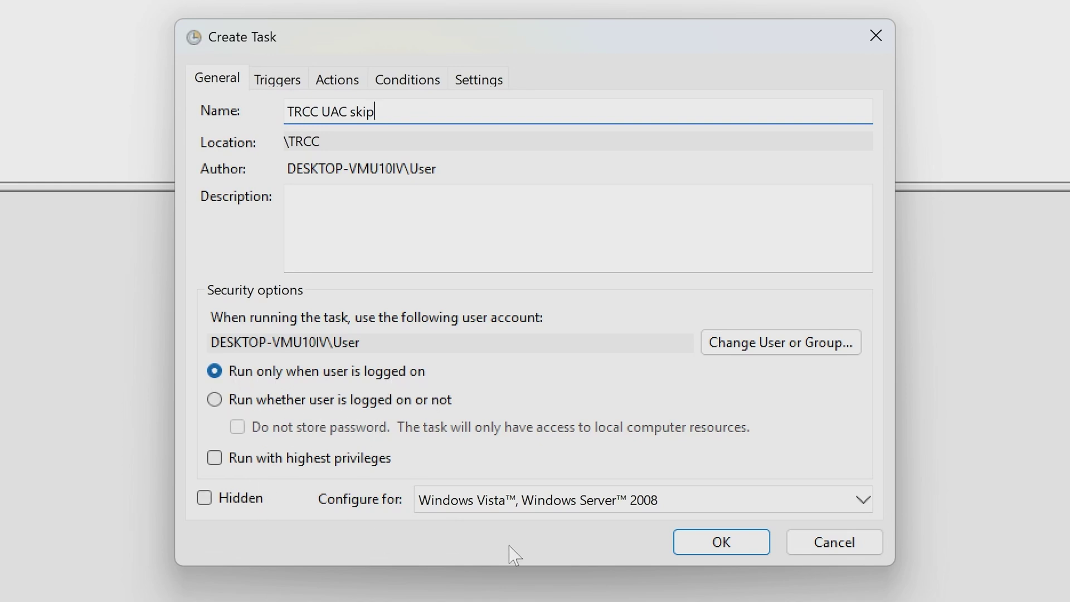
{"action": "left_click", "coordinate": [457, 508]}
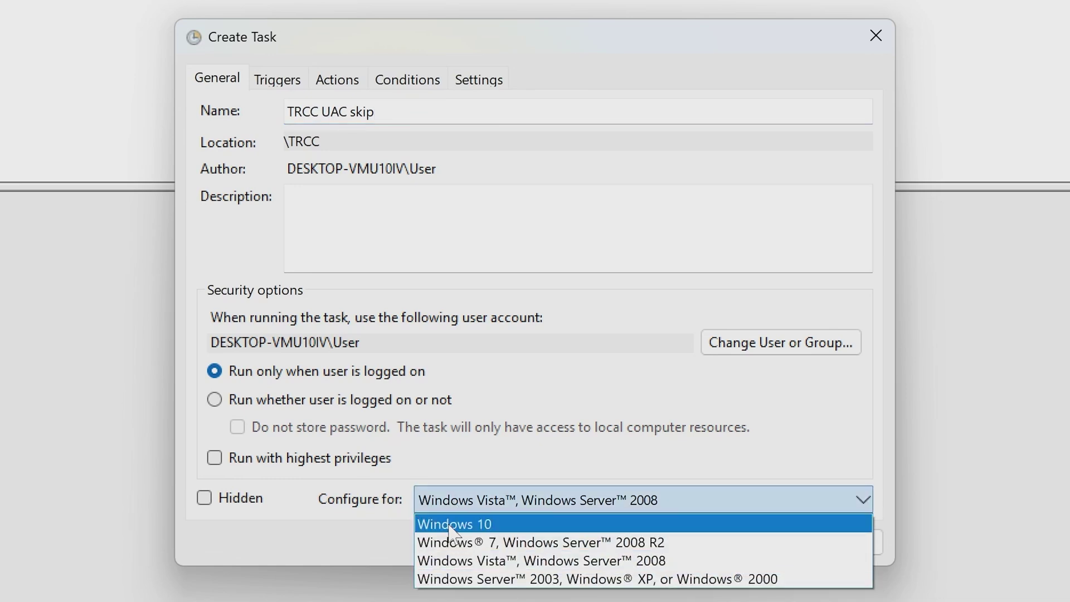
{"action": "left_click", "coordinate": [452, 527]}
{"action": "left_click", "coordinate": [214, 458]}
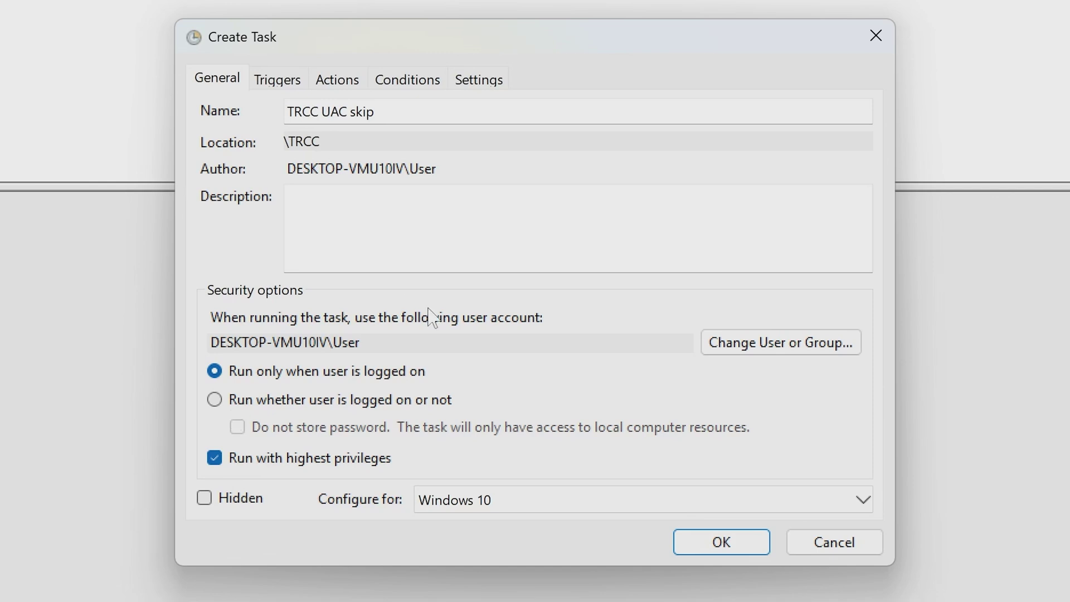
{"action": "left_click", "coordinate": [281, 84]}
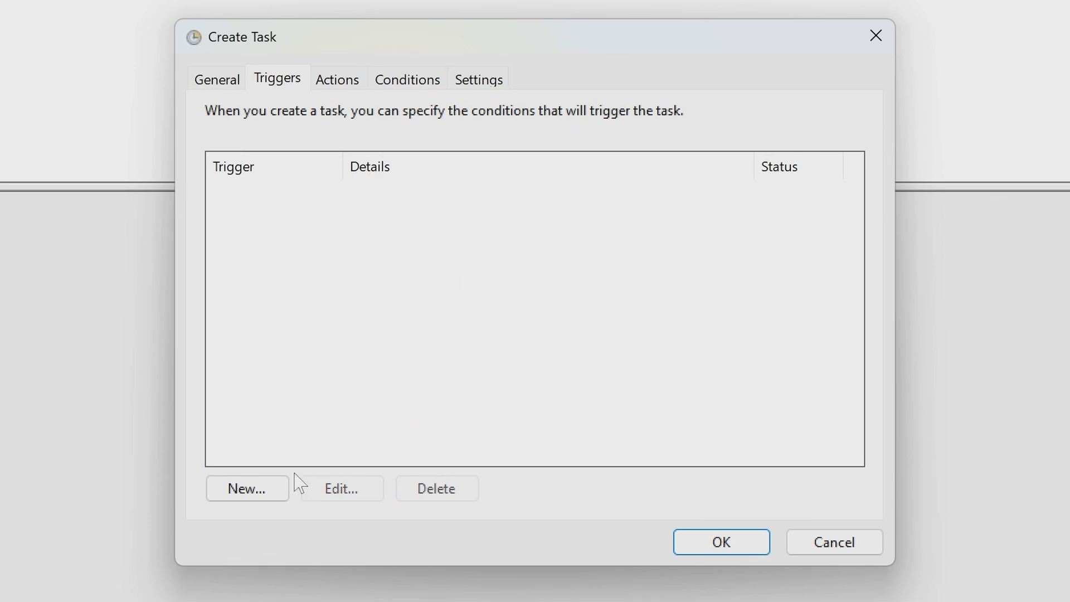
Add an enabled 'At log on' trigger that applies to any user
{"action": "left_click", "coordinate": [251, 492]}
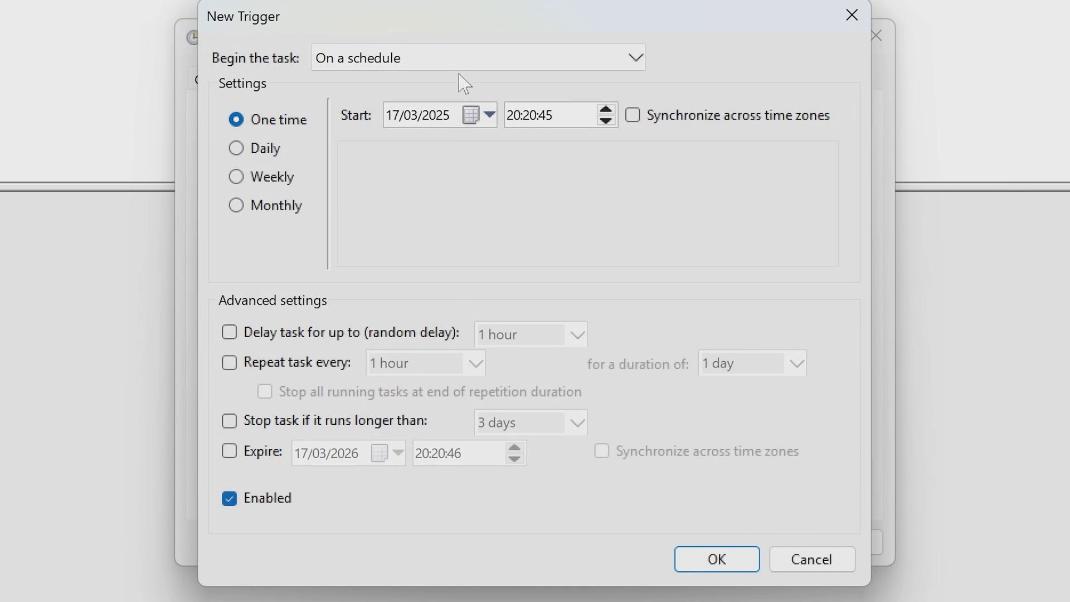
{"action": "left_click", "coordinate": [459, 60]}
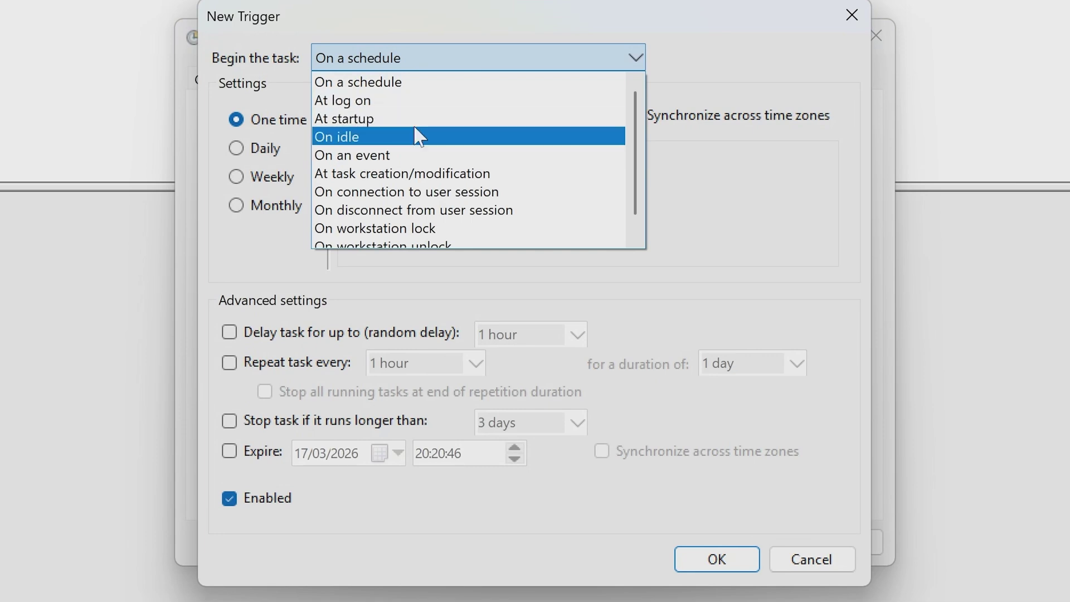
{"action": "left_click", "coordinate": [401, 102]}
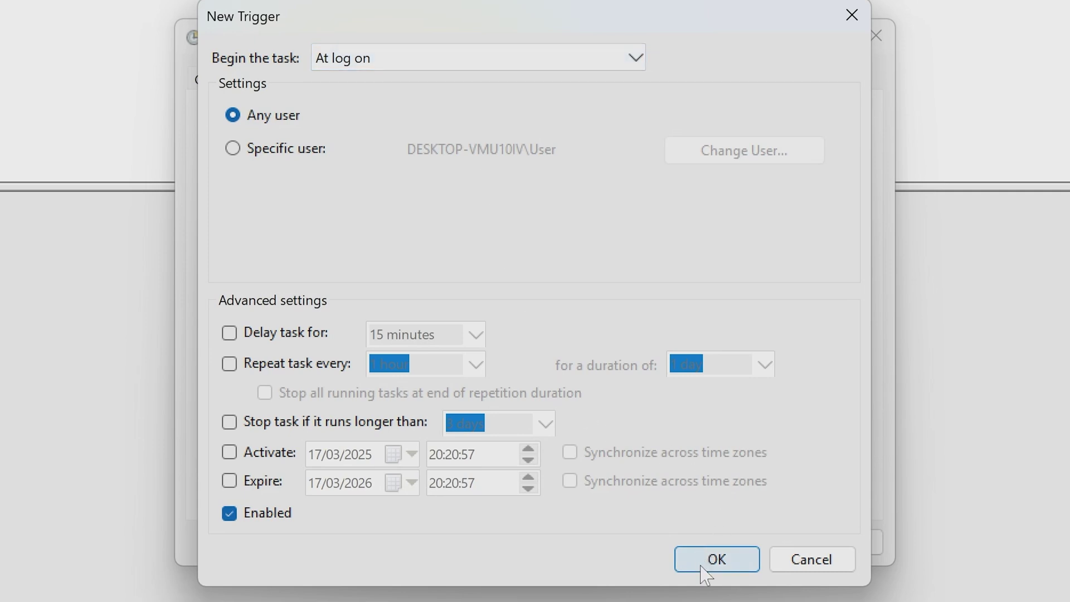
{"action": "left_click", "coordinate": [716, 559]}
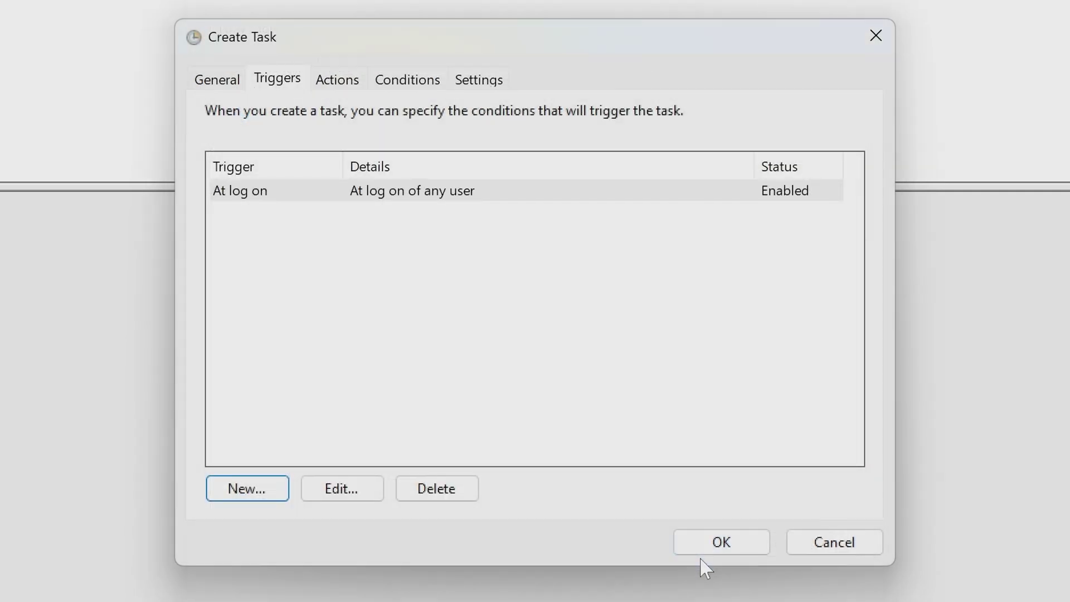
Add a 'Start a program' action running C:\Program Files (x86)\TRCCCAPEN\TRCC.exe
{"action": "left_click", "coordinate": [333, 89]}
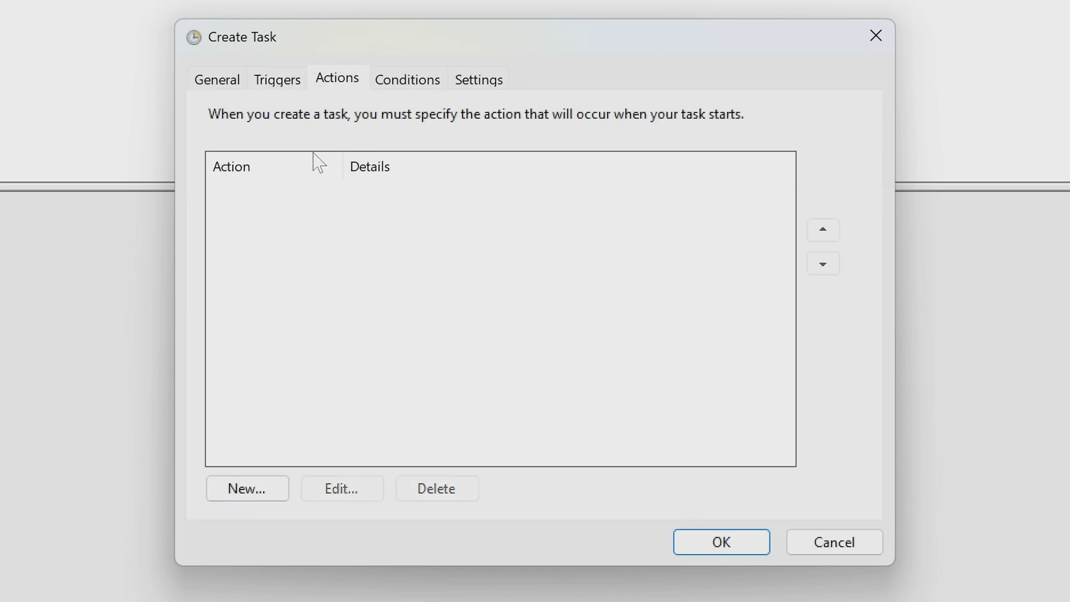
{"action": "left_click", "coordinate": [245, 490]}
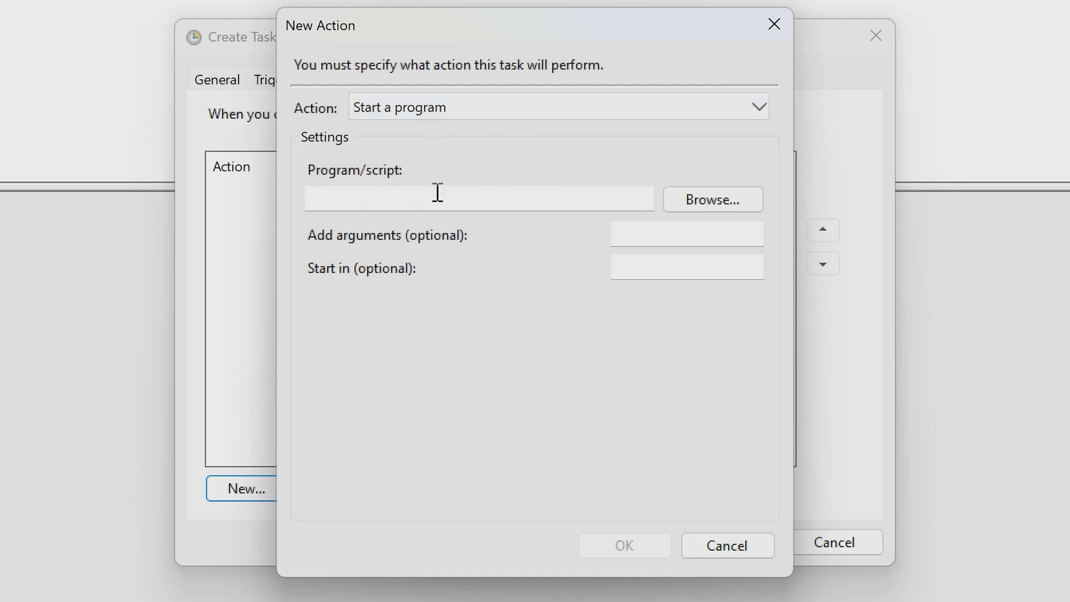
{"action": "left_click", "coordinate": [710, 201]}
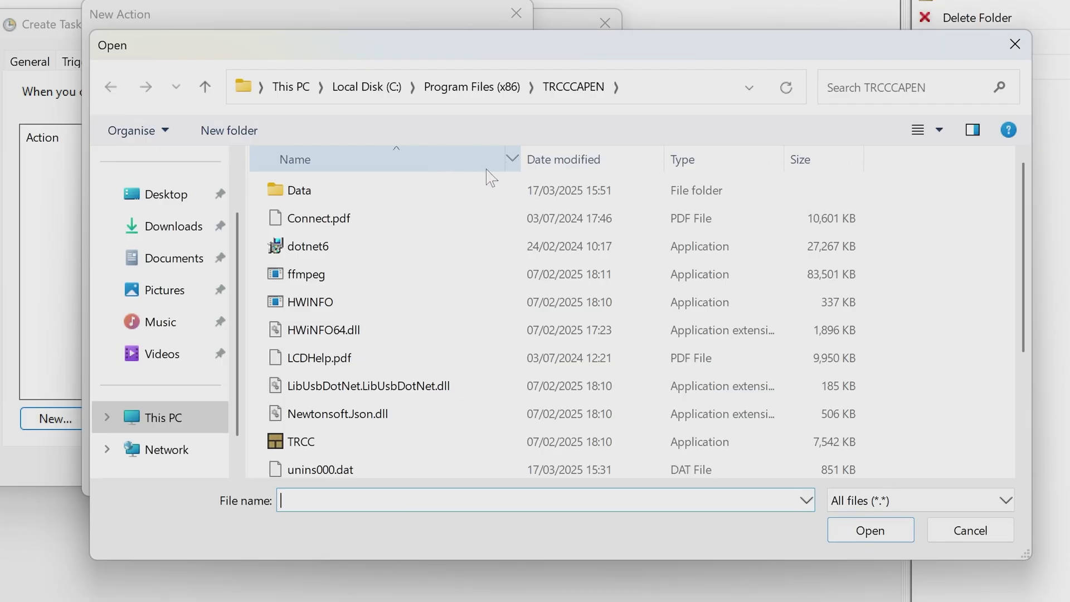
{"action": "left_click", "coordinate": [206, 88]}
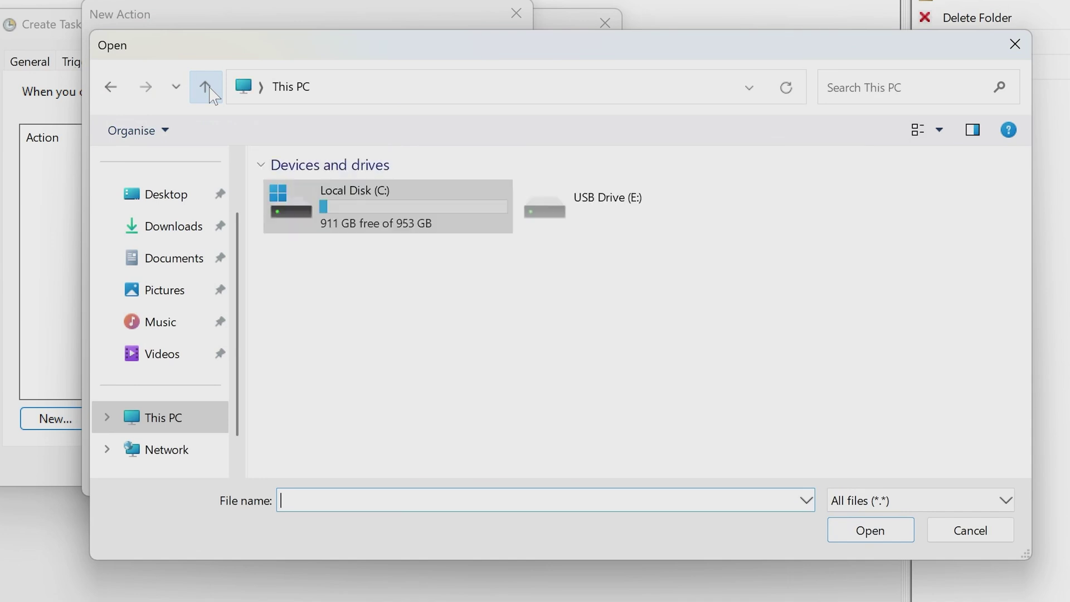
{"action": "double_click", "coordinate": [346, 211]}
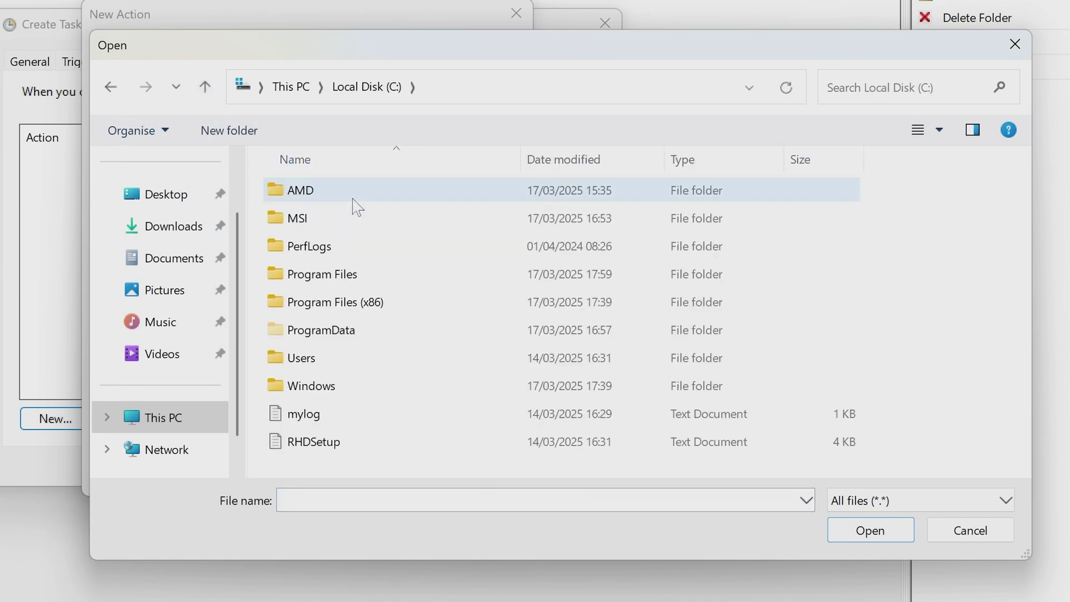
{"action": "double_click", "coordinate": [316, 307]}
{"action": "scroll", "coordinate": [321, 314], "scroll_direction": "down", "scroll_amount": 3}
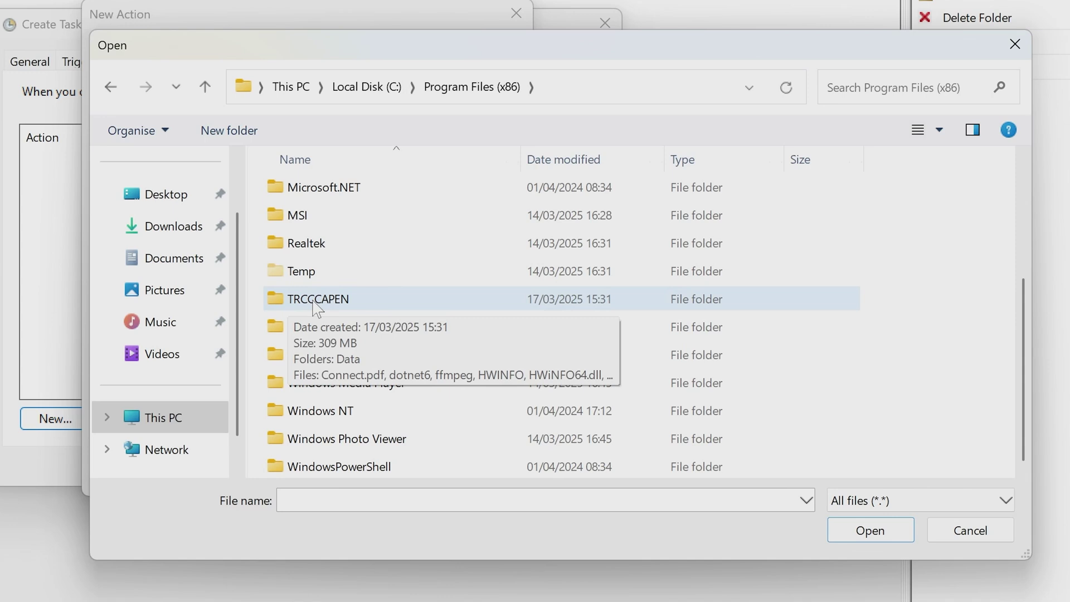
{"action": "double_click", "coordinate": [315, 303]}
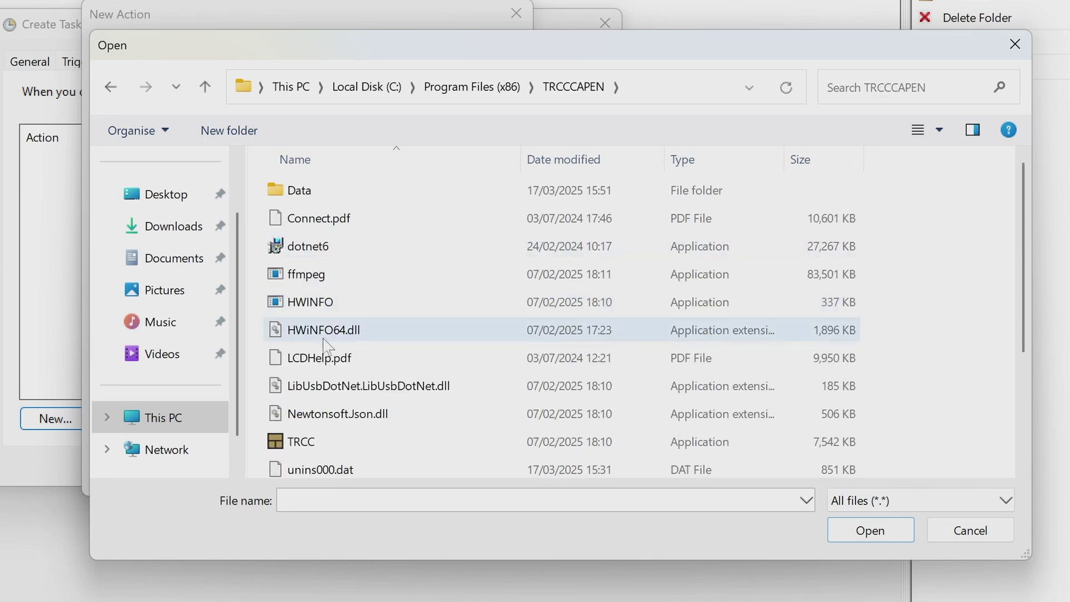
{"action": "scroll", "coordinate": [323, 334], "scroll_direction": "down", "scroll_amount": 2}
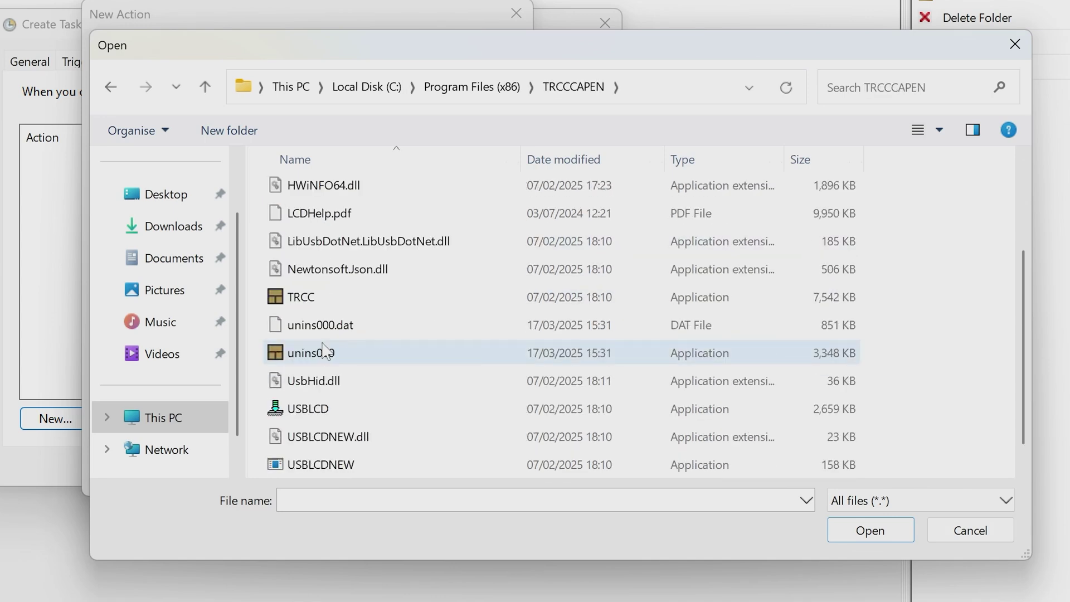
{"action": "left_click", "coordinate": [307, 305]}
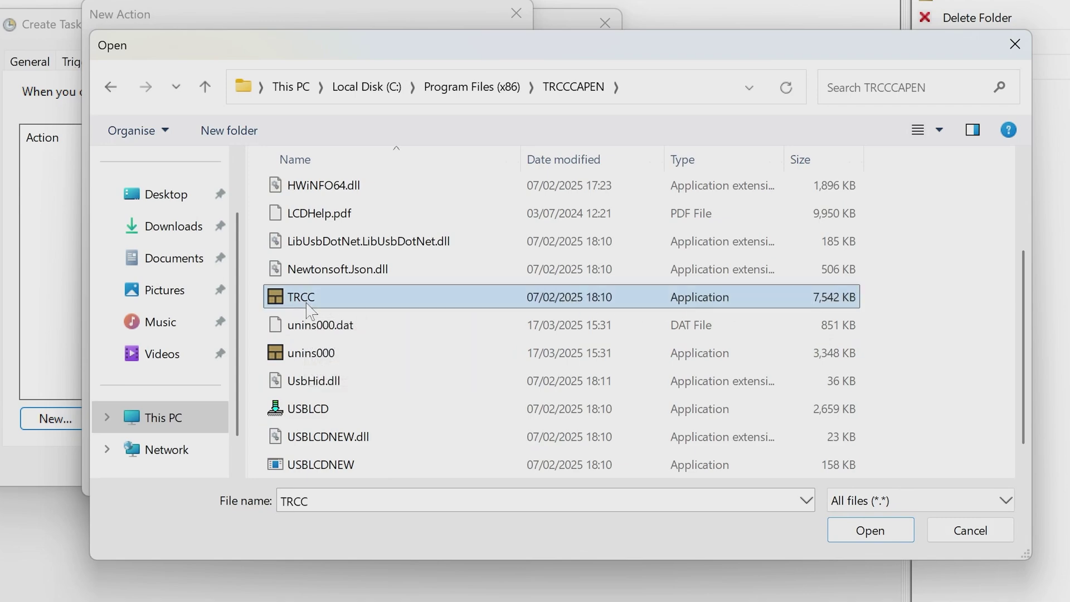
{"action": "left_click", "coordinate": [871, 534]}
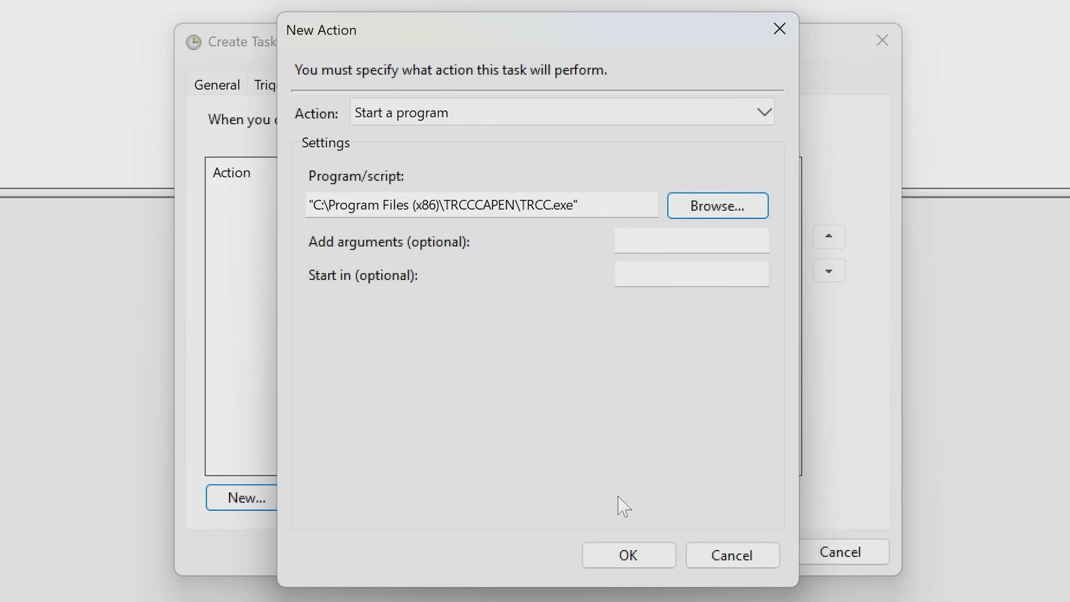
{"action": "left_click", "coordinate": [628, 555]}
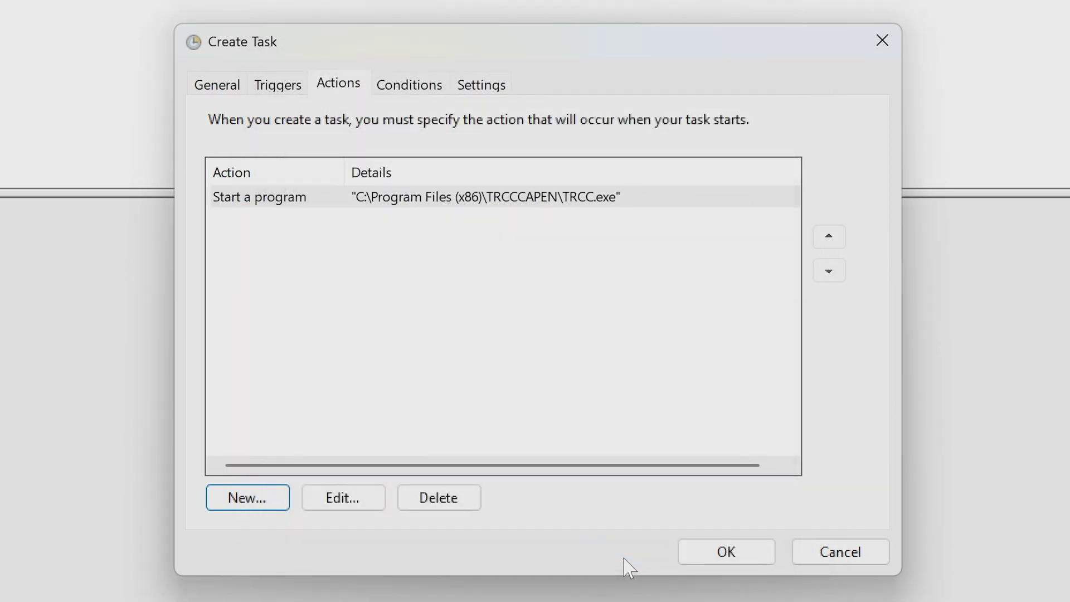
Uncheck 'Start the task only if the computer is on AC power' so it runs on battery
{"action": "left_click", "coordinate": [393, 92]}
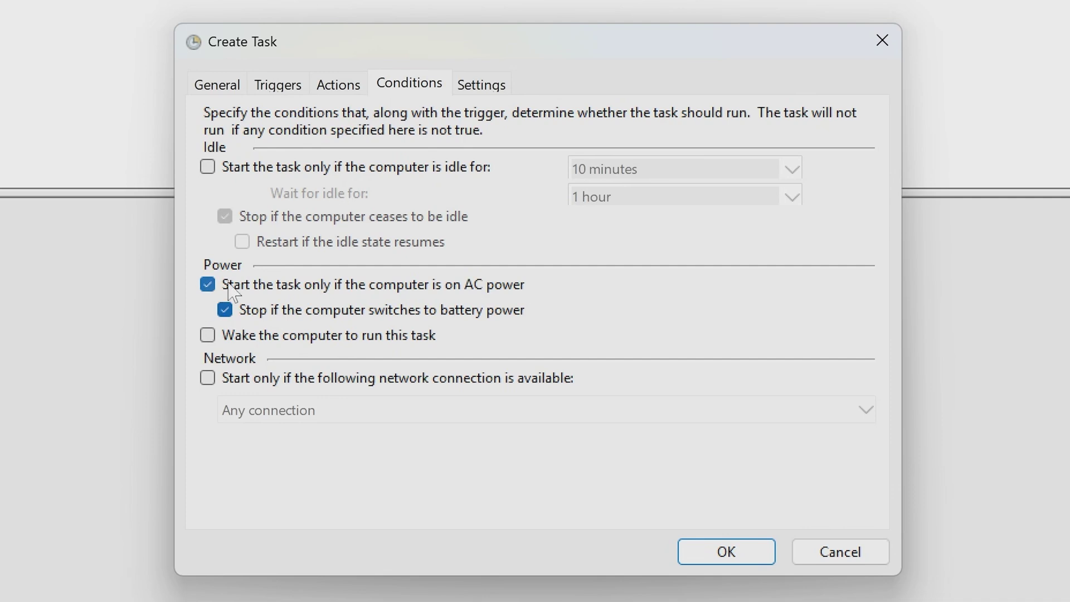
{"action": "left_click", "coordinate": [208, 285]}
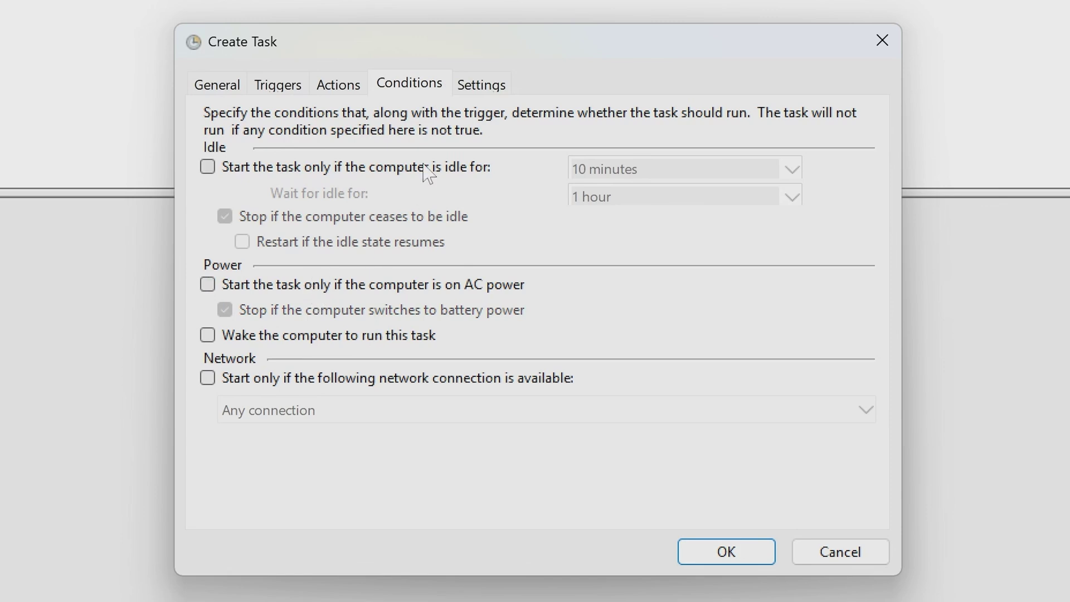
{"action": "left_click", "coordinate": [462, 86]}
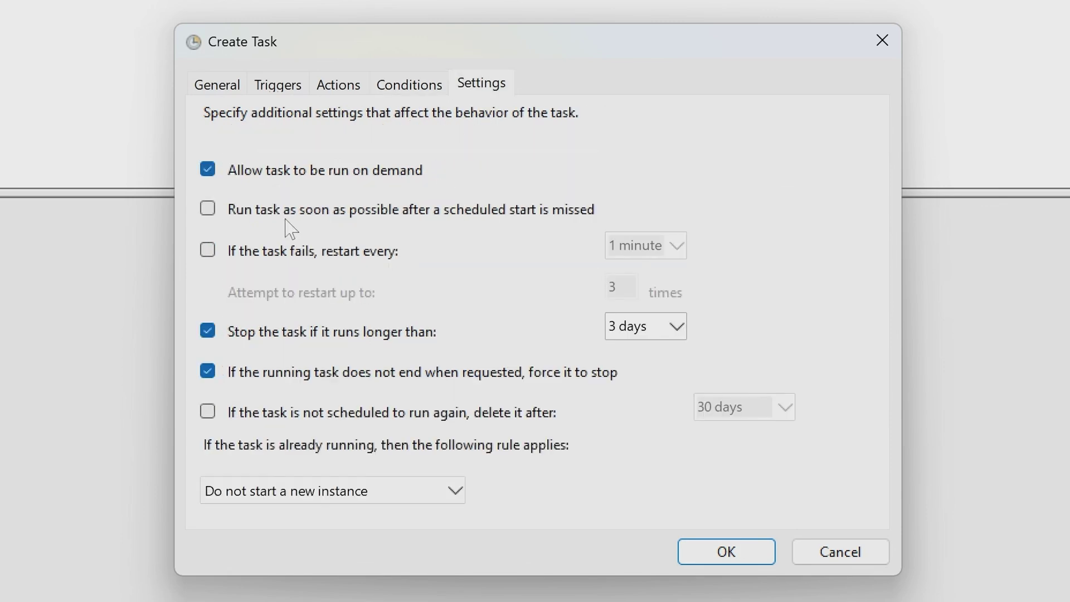
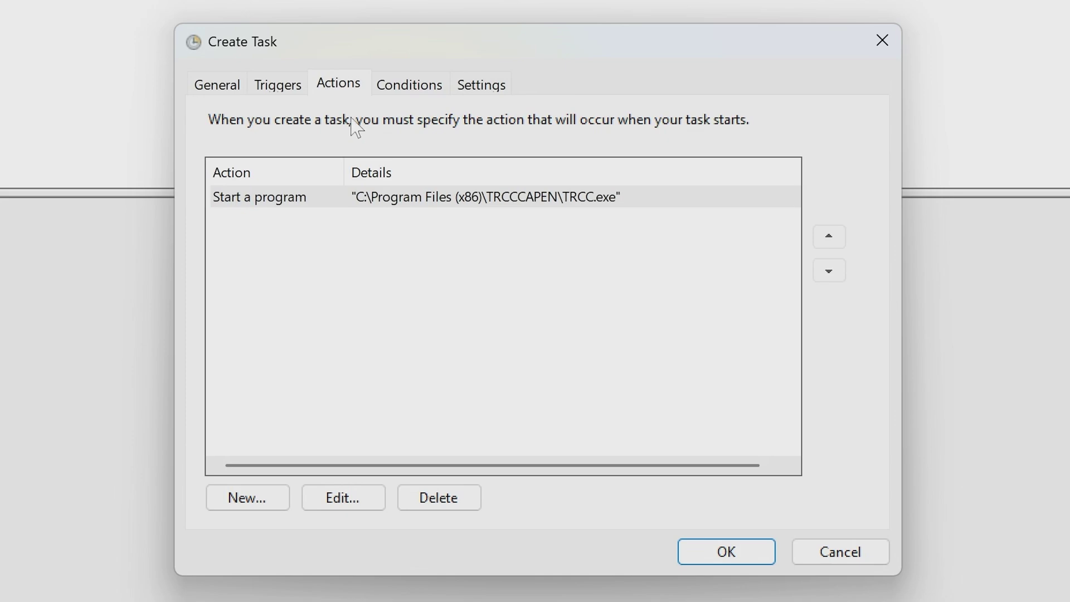
Confirm the Create Task settings so 'TRCC UAC skip' is saved, Ready, with a log-on trigger
{"action": "left_click", "coordinate": [710, 552]}
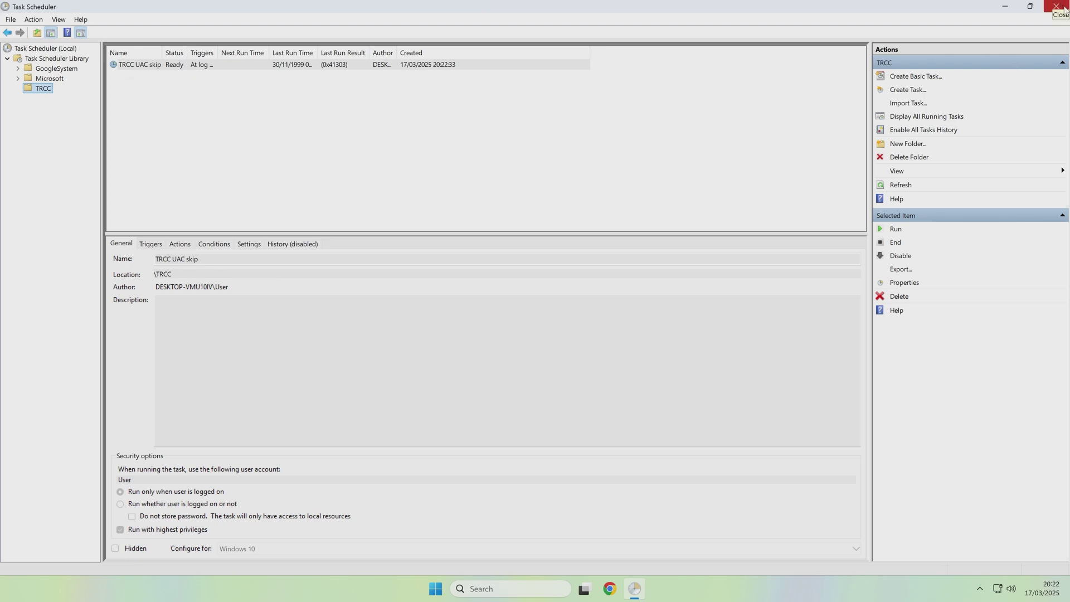
Close Task Scheduler with the TRCC UAC skip task left Ready in the TRCC folder
{"action": "left_click", "coordinate": [1062, 7]}
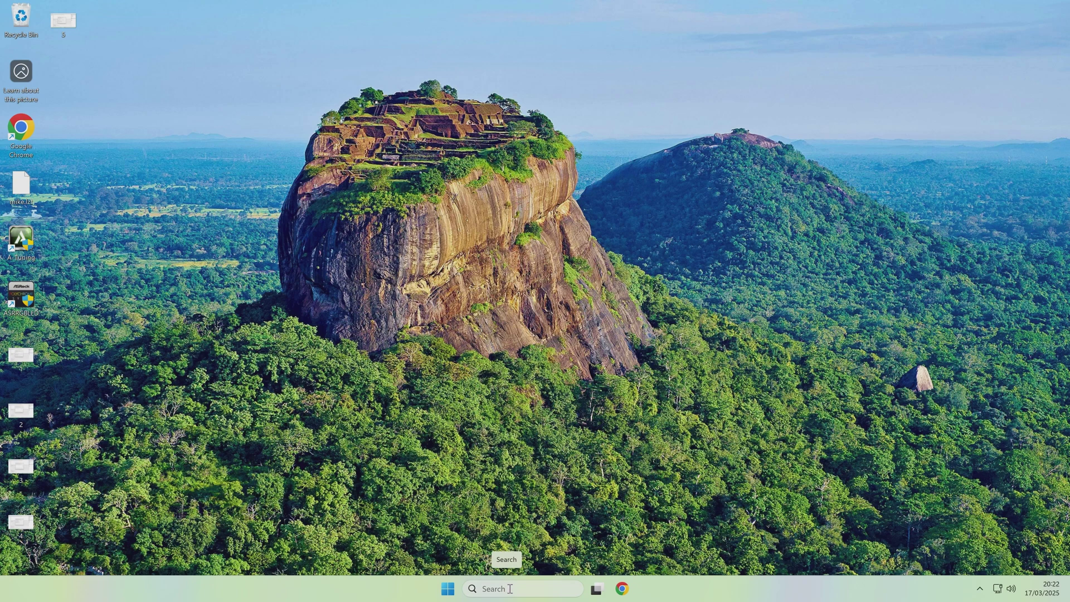
Search 'start' to reach Apps > Startup and switch TRCC's startup entry Off
{"action": "left_click", "coordinate": [510, 588]}
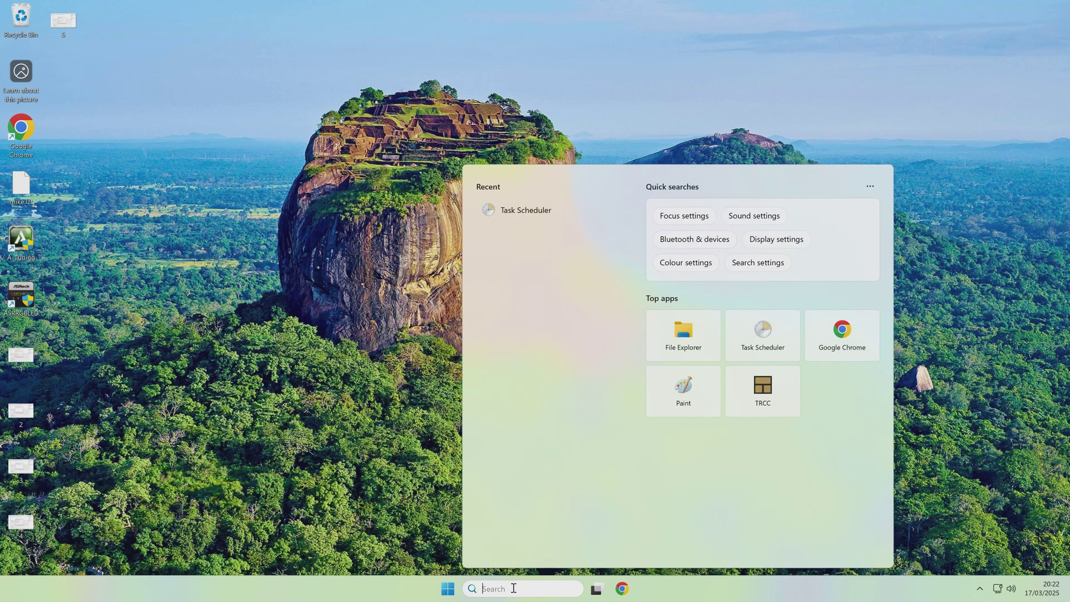
{"action": "type", "text": "start"}
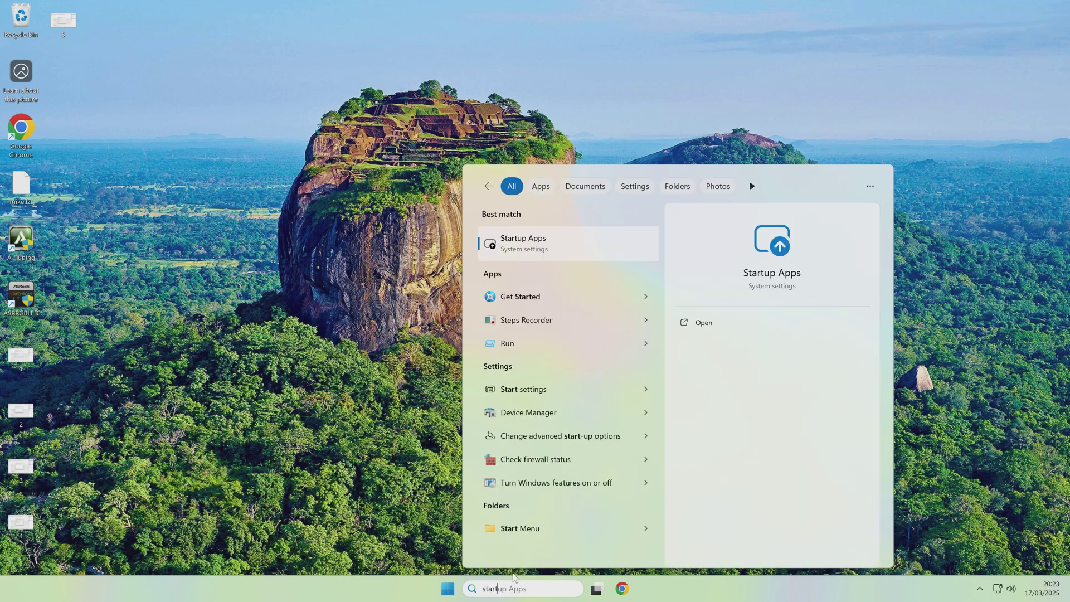
{"action": "left_click", "coordinate": [510, 243]}
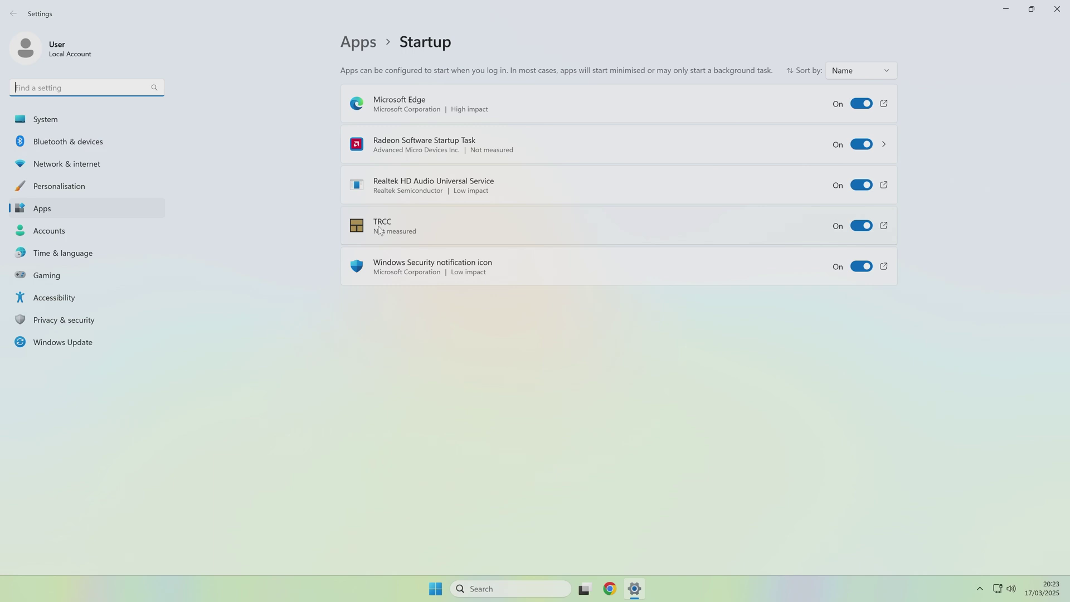
{"action": "left_click", "coordinate": [860, 227]}
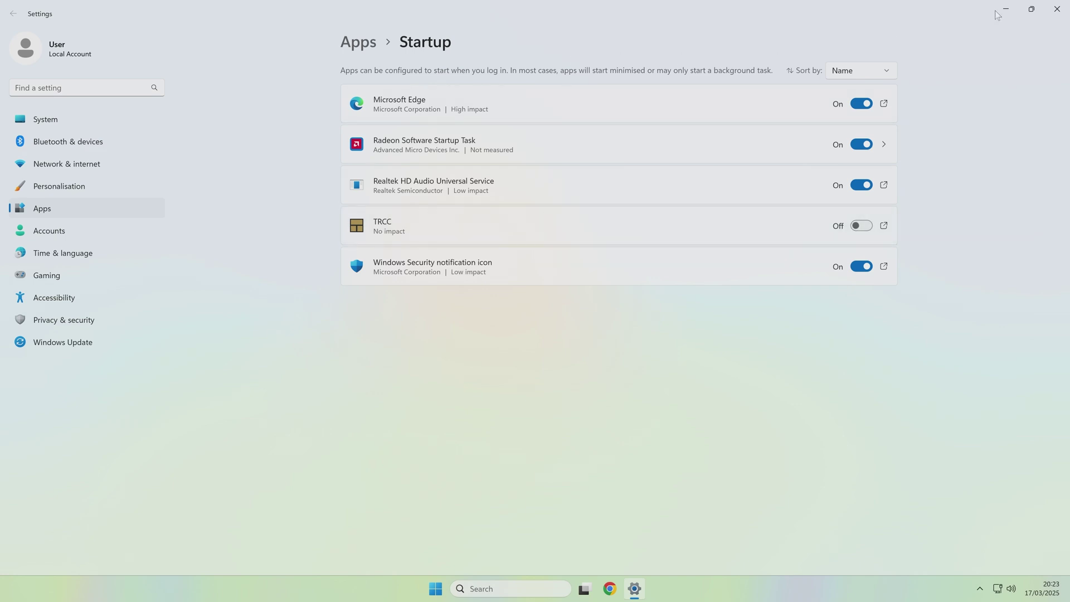
Close the Settings window and bring up the Start menu over the desktop
{"action": "left_click", "coordinate": [1057, 10]}
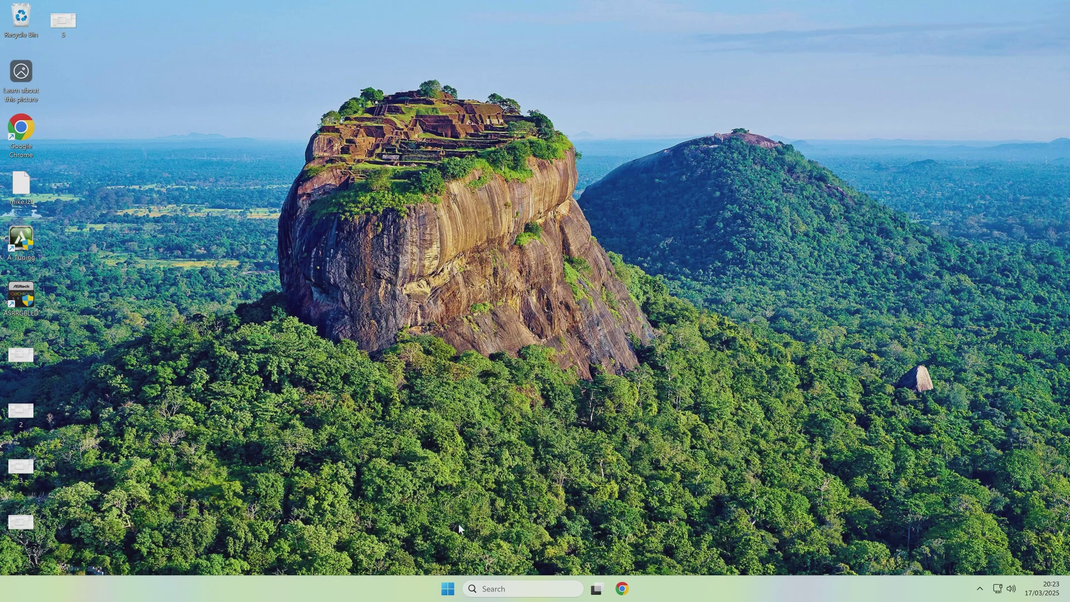
{"action": "left_click", "coordinate": [449, 589]}
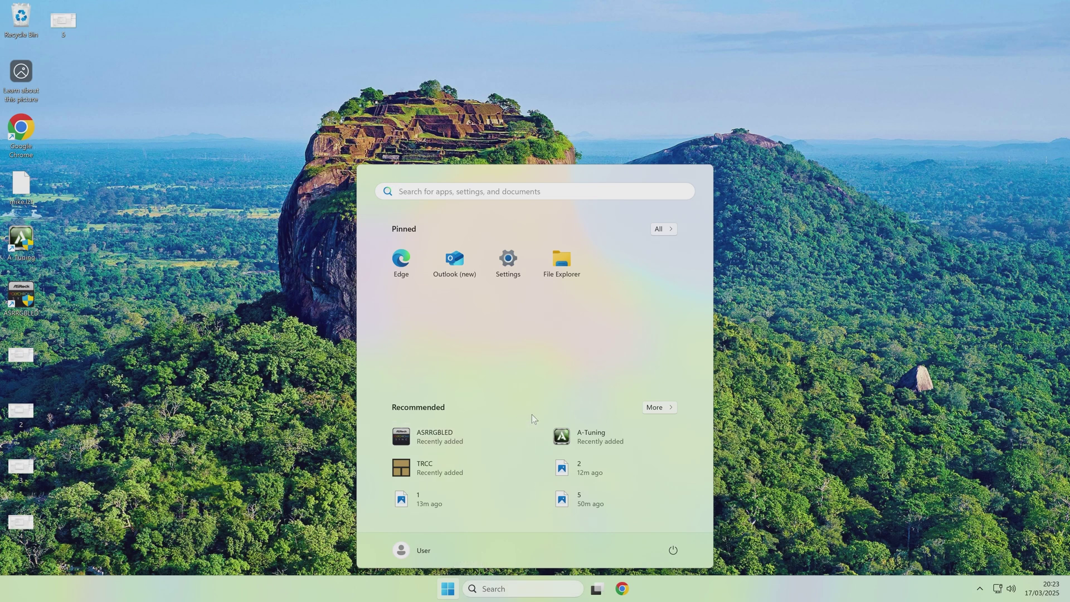
Show the Start menu power options with Sign-in options, Sleep and Restart
{"action": "left_click", "coordinate": [671, 552]}
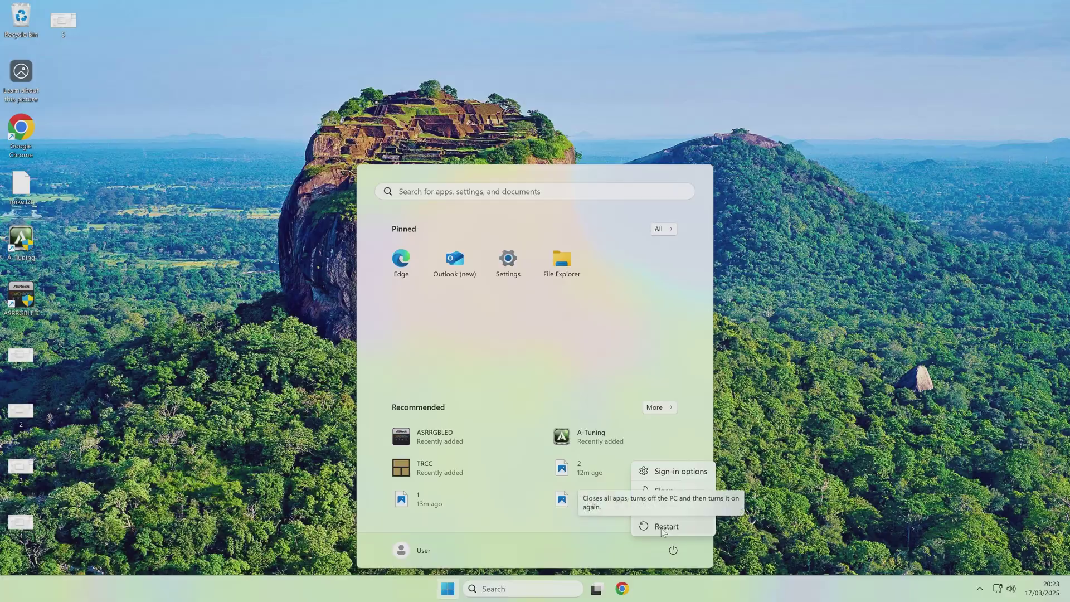